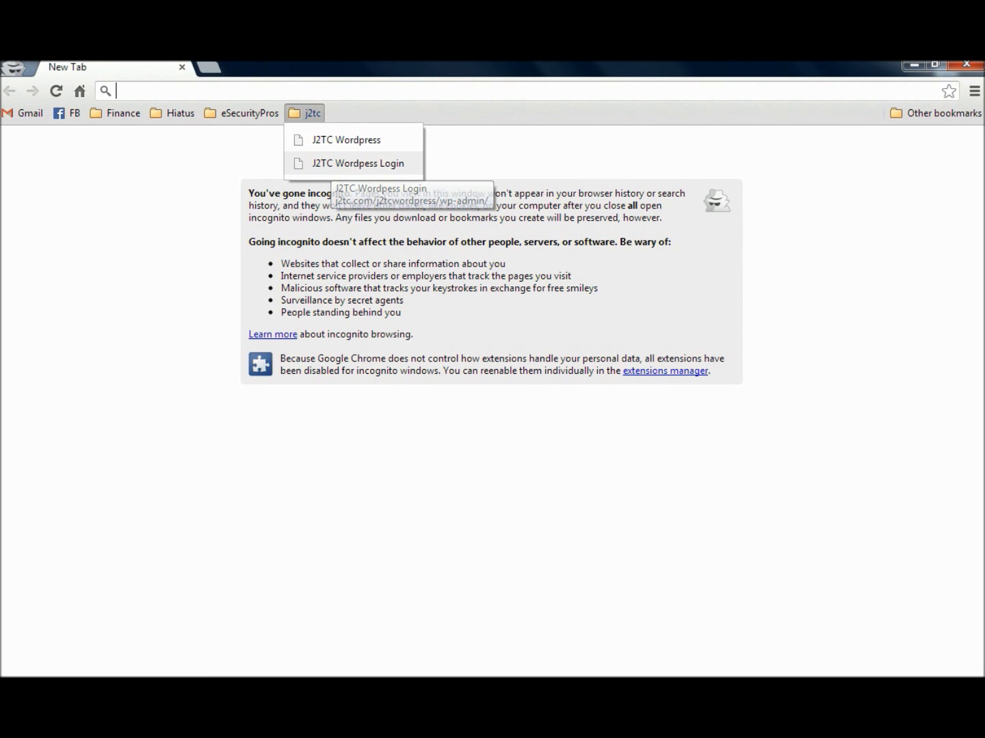
Log in to the J2TC Wordpress Test site as admin with the saved username and password
left_click(346, 164)
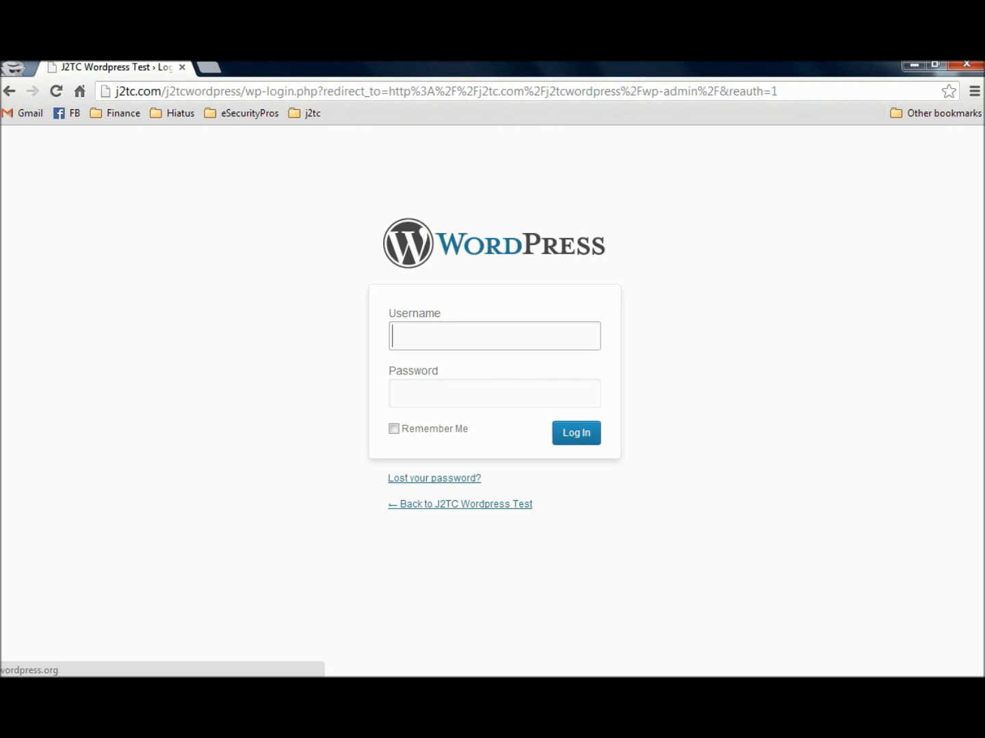
key("Down")
key("Down")
key("Return")
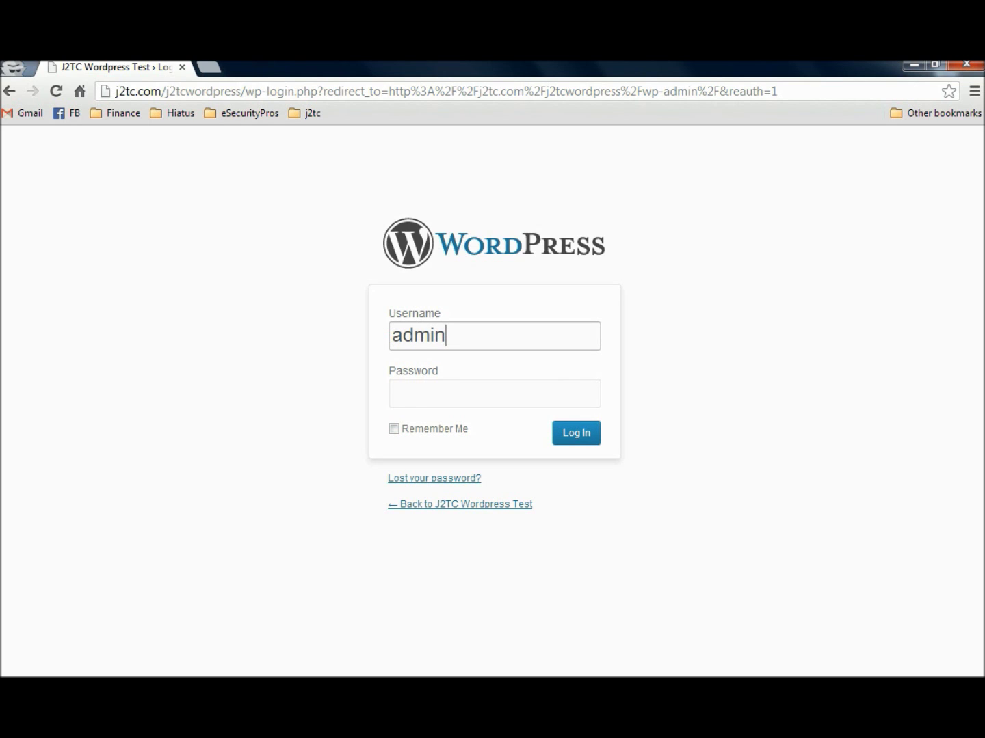
left_click(410, 393)
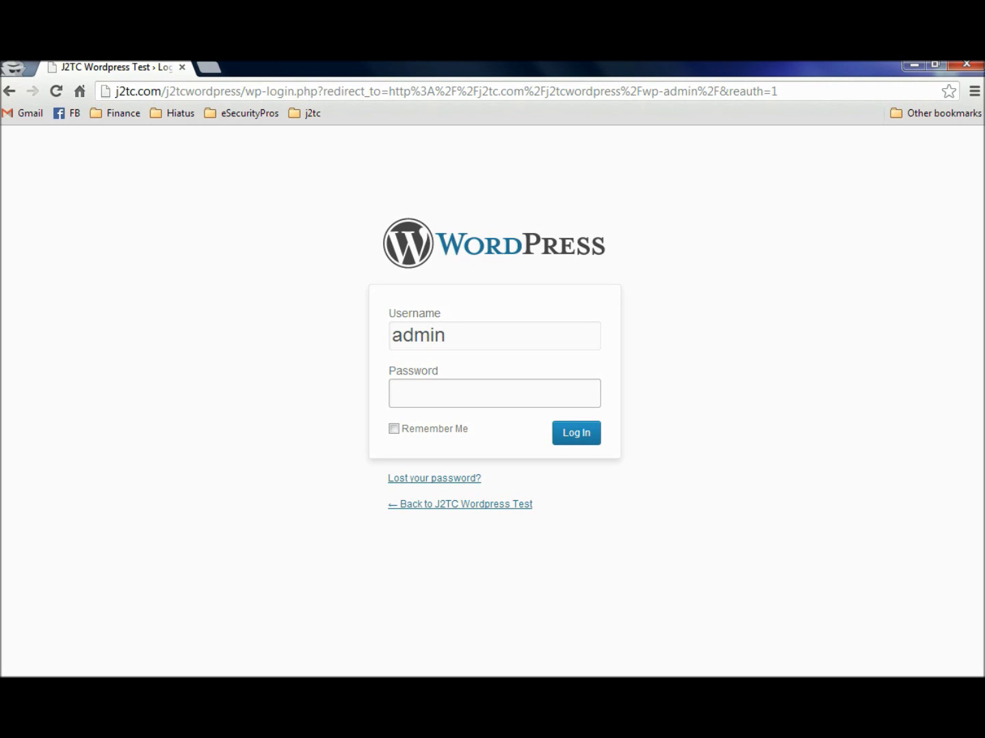
type("••••••")
key("Return")
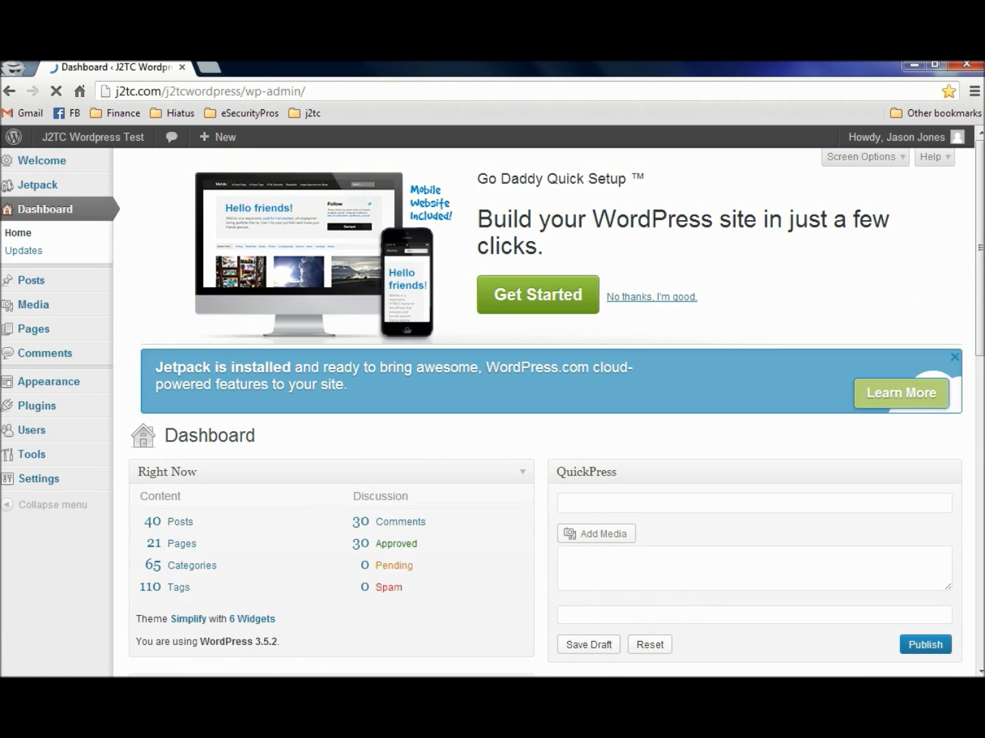
Start a new user in Users > Add New and enter the new administrator's username
mouse_move(32, 430)
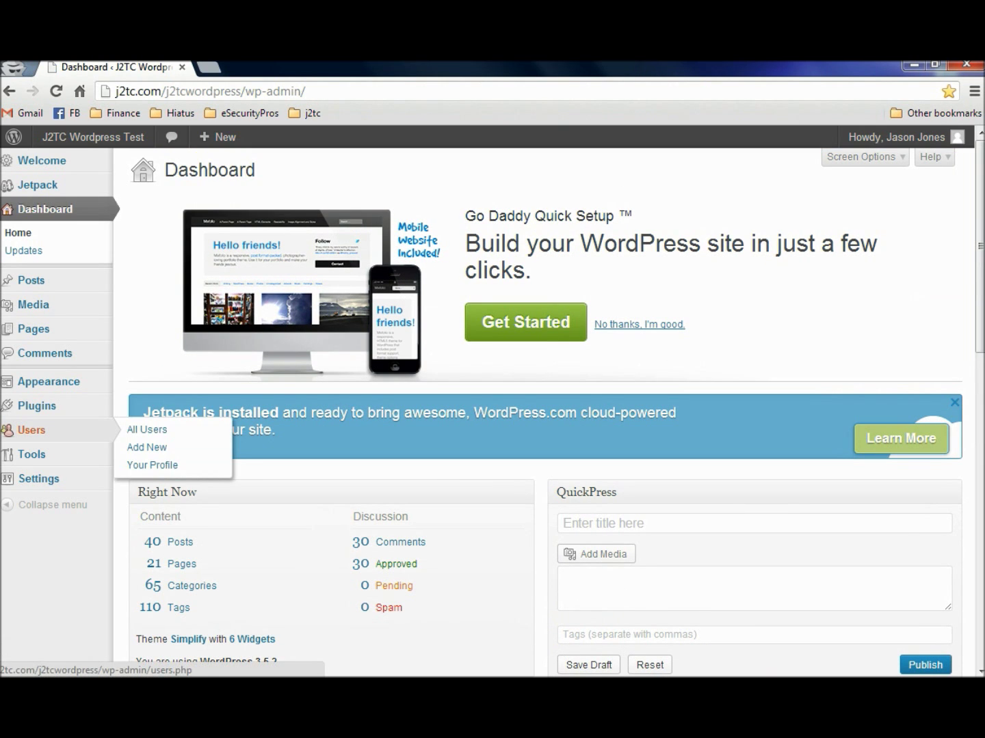
left_click(147, 447)
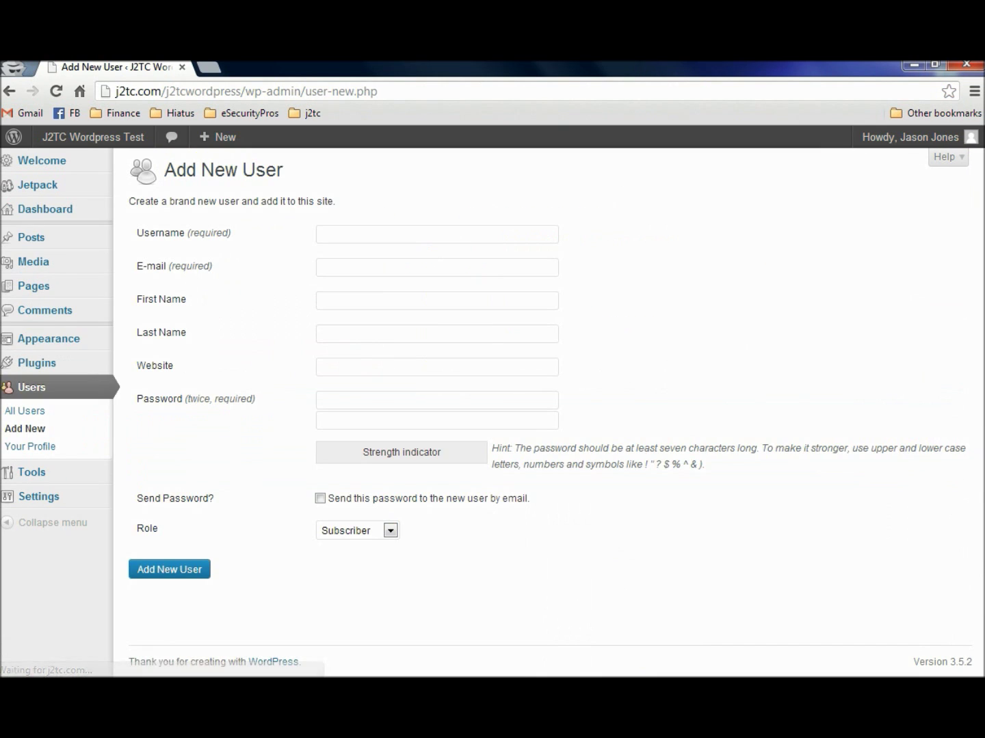
left_click(437, 234)
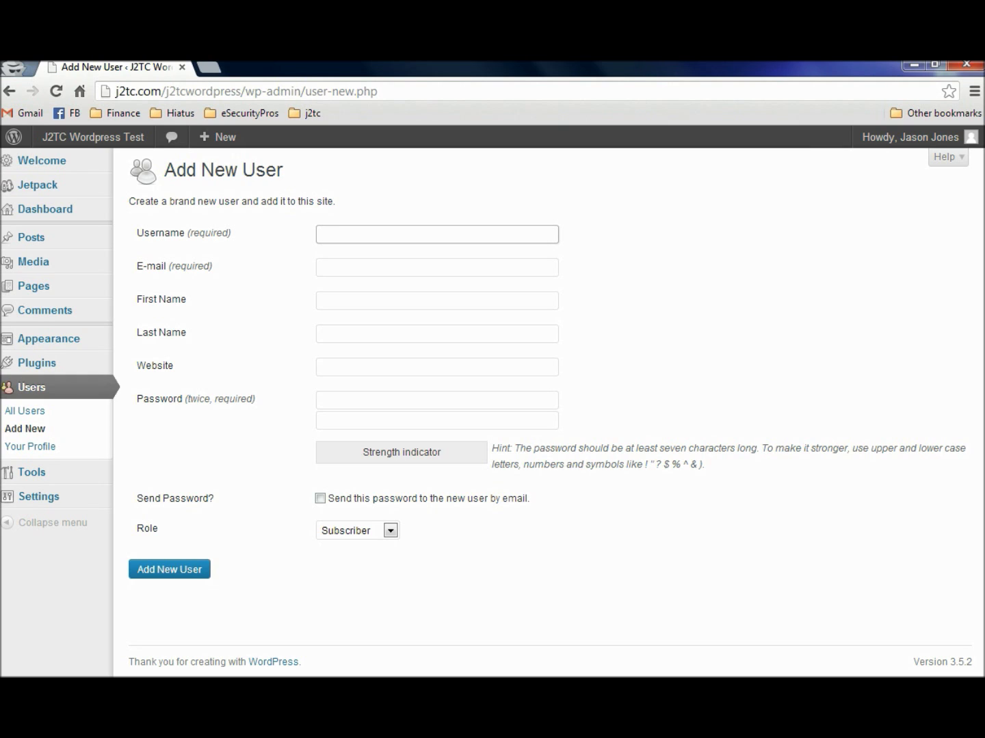
type("Ja-3773")
Fill in the new user's e-mail address from suggestions, plus first and last name
left_click(437, 268)
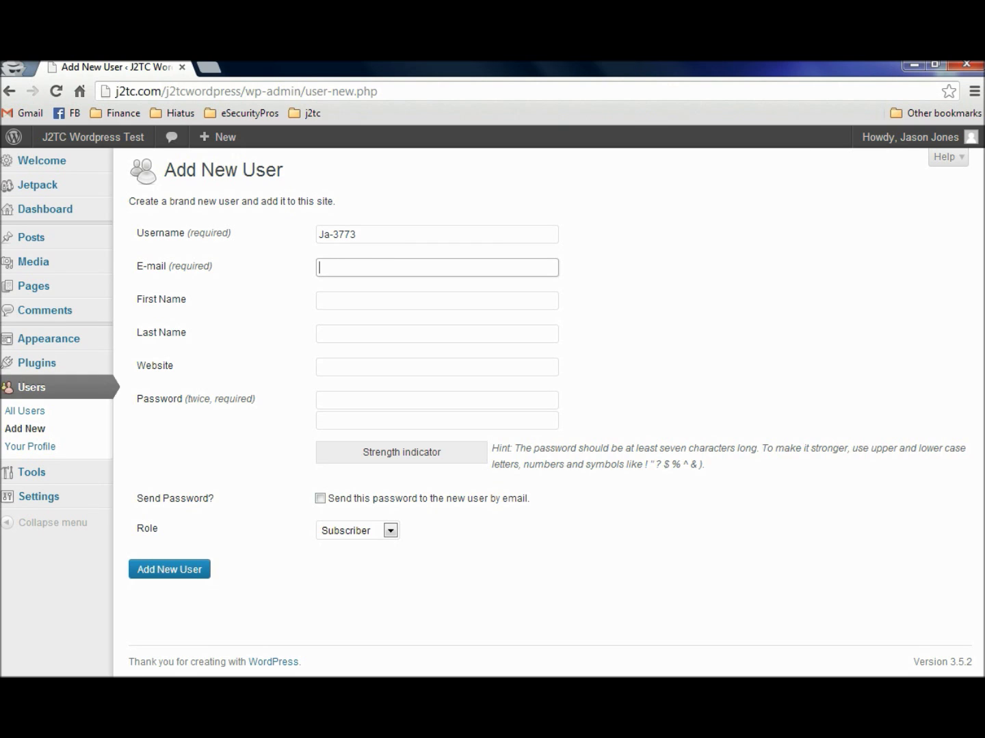
type("Jason")
key("Down")
key("Down")
key("Down")
key("Down")
key("Up")
key("Return")
key("Tab")
key("Tab")
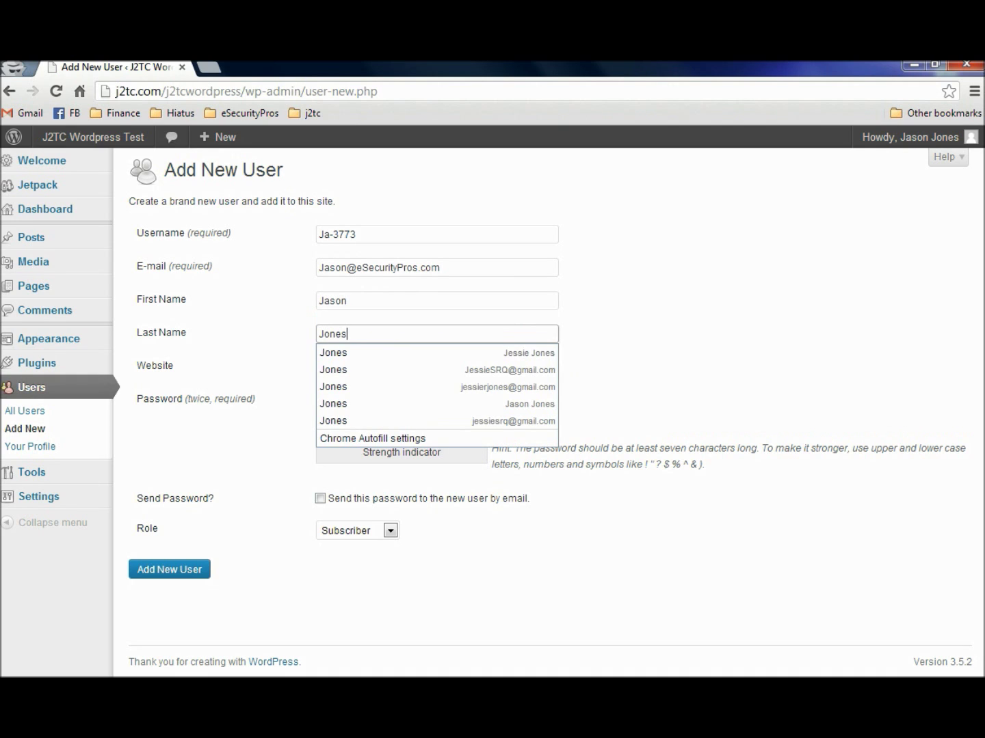
key("Tab")
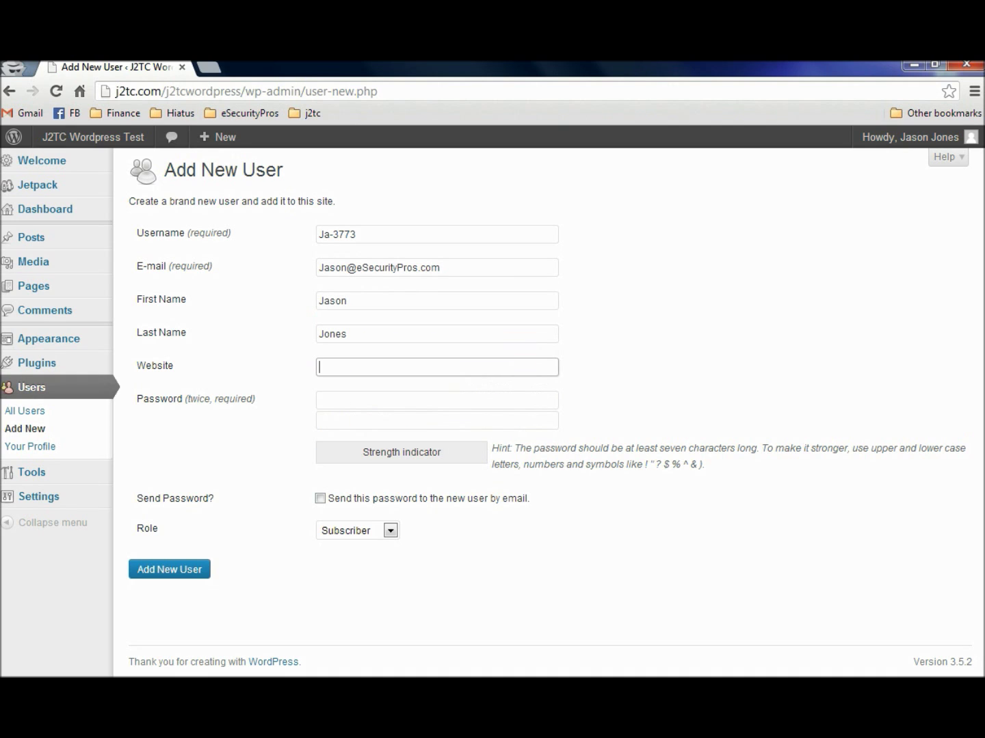
left_click_drag(245, 91, 115, 91)
key("ctrl+c")
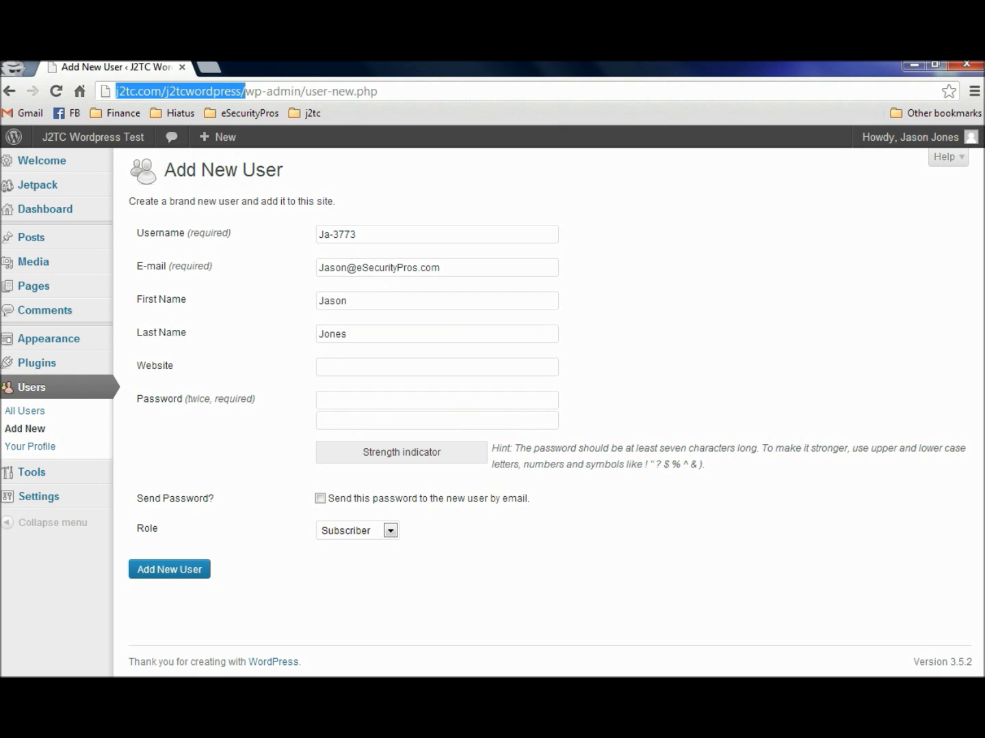
left_click(436, 367)
key("ctrl+v")
key("Tab")
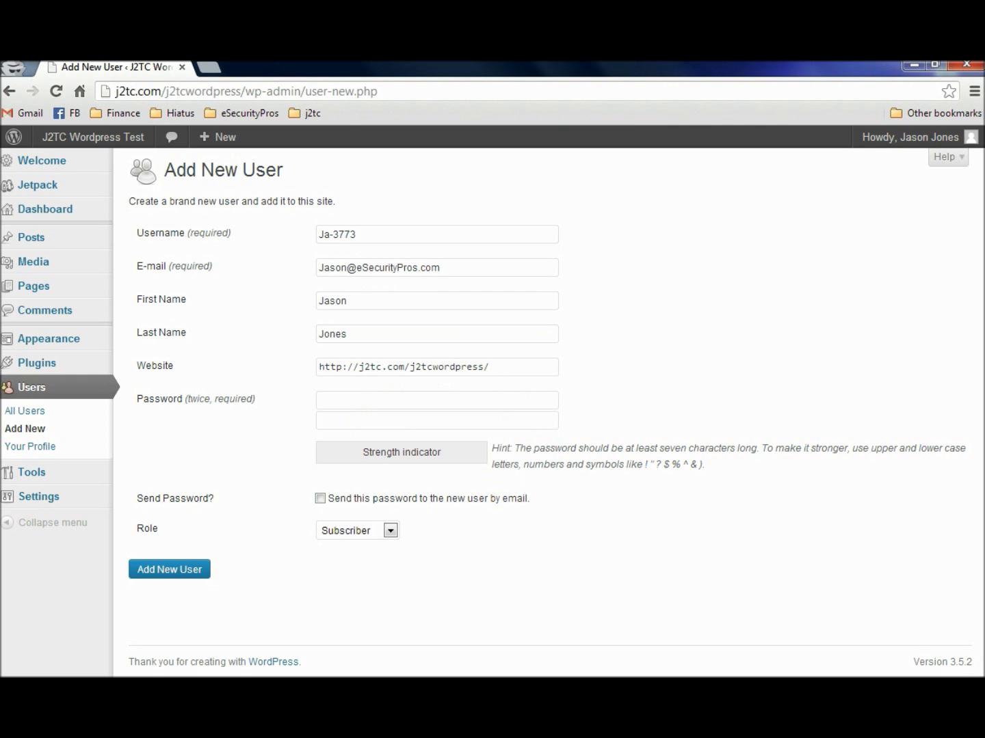
left_click(436, 401)
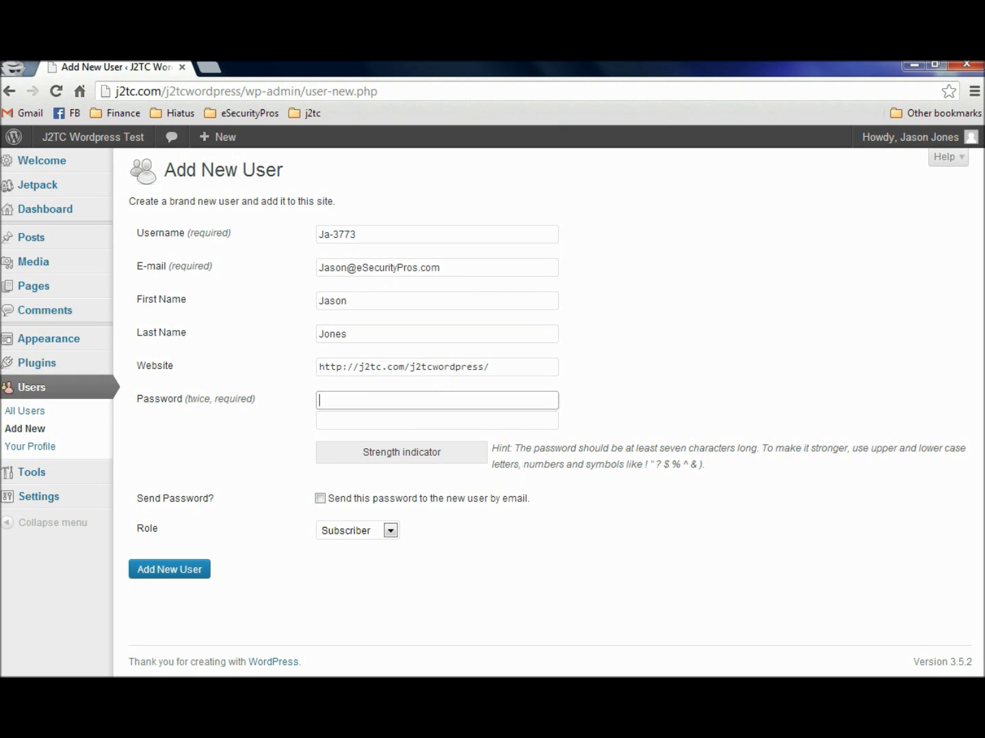
key("alt+Tab")
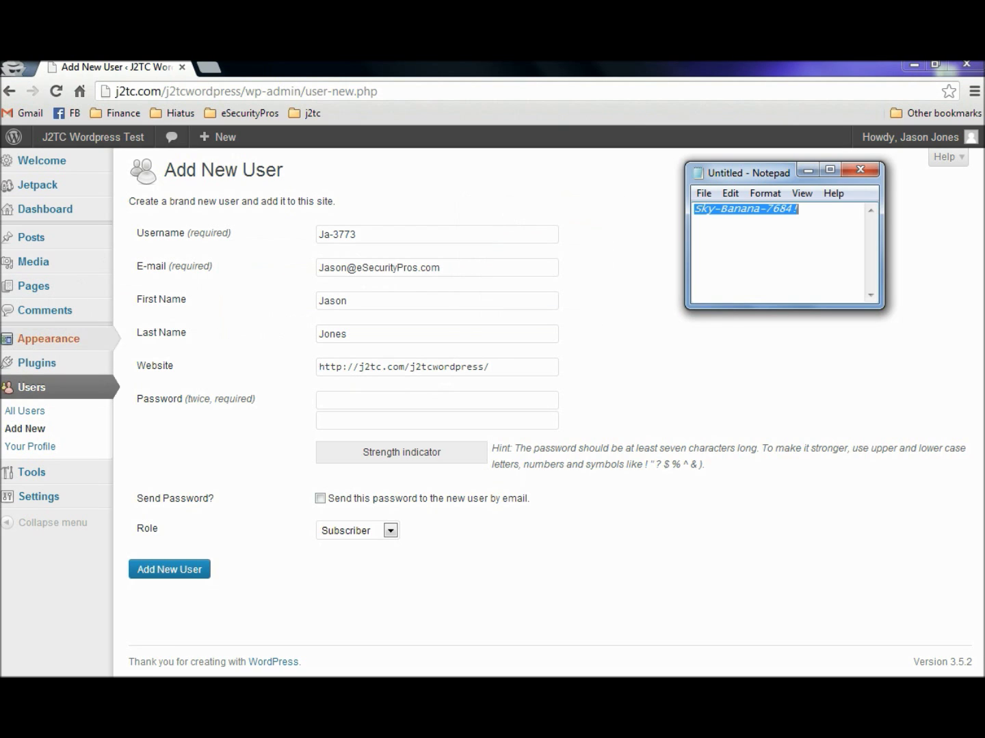
Copy the saved password from Notepad into both password fields
left_click(766, 209)
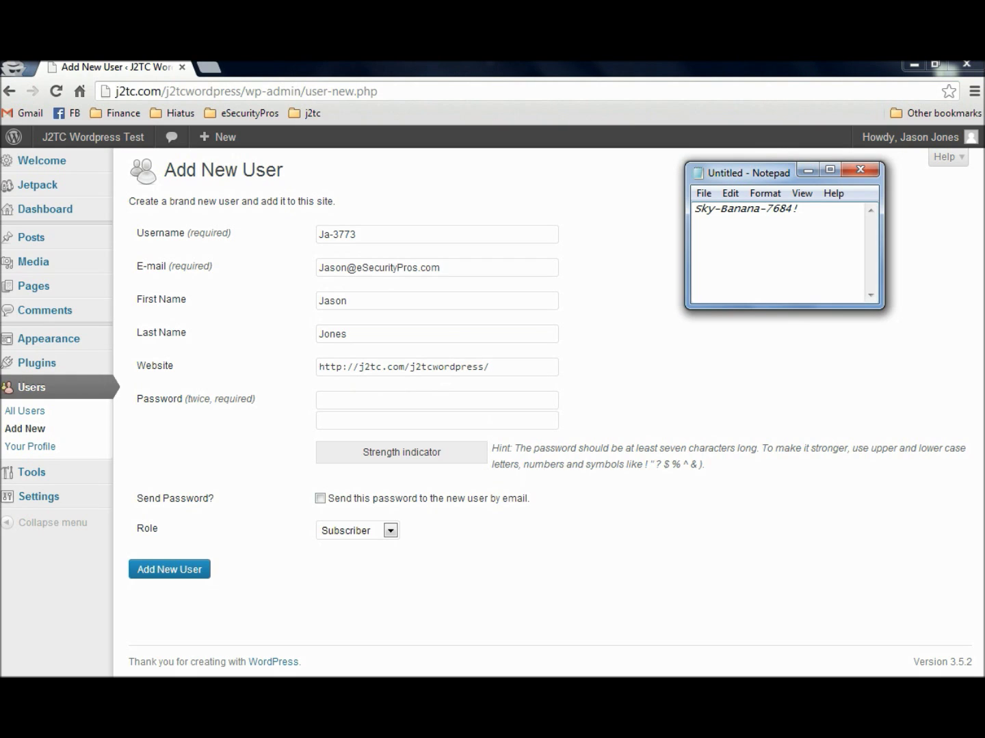
left_click_drag(800, 209, 693, 208)
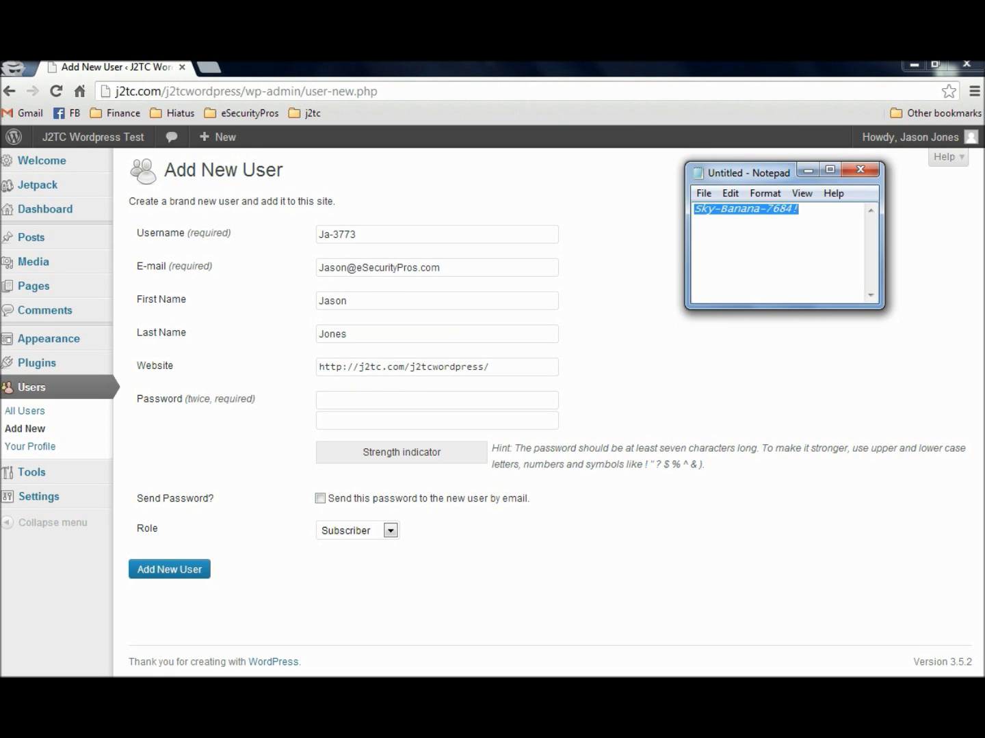
key("alt+Tab")
key("ctrl+v")
key("Tab")
key("ctrl+v")
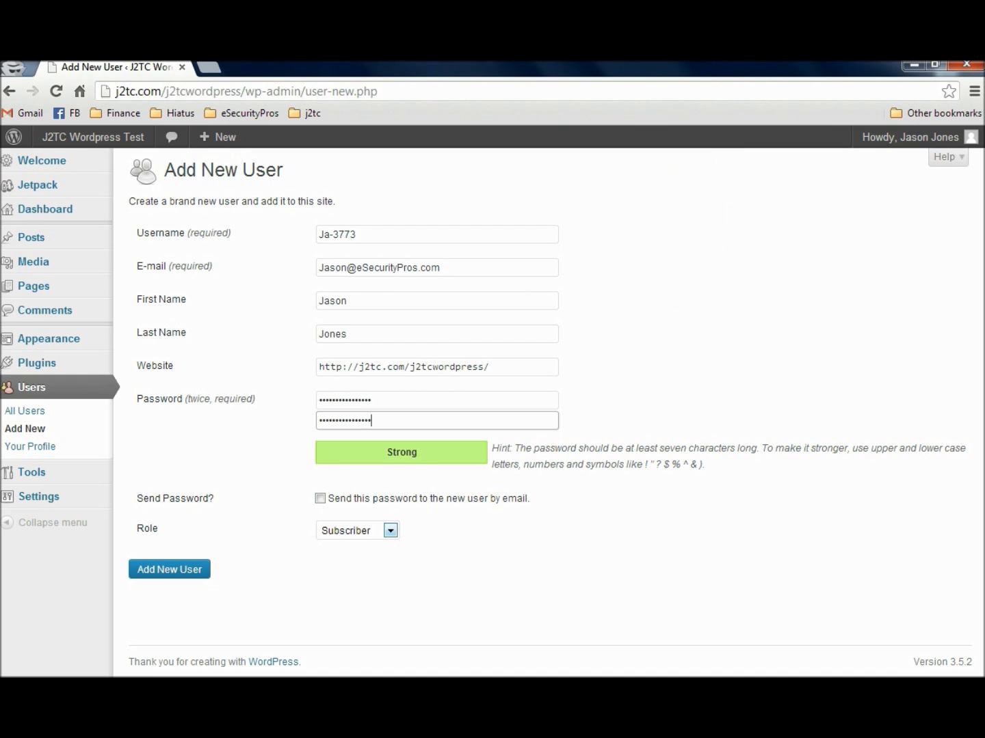
Set the role to Administrator and create the new user
key("Tab")
key("Tab")
key("alt+Down")
key("Down")
key("Return")
key("Tab")
key("Return")
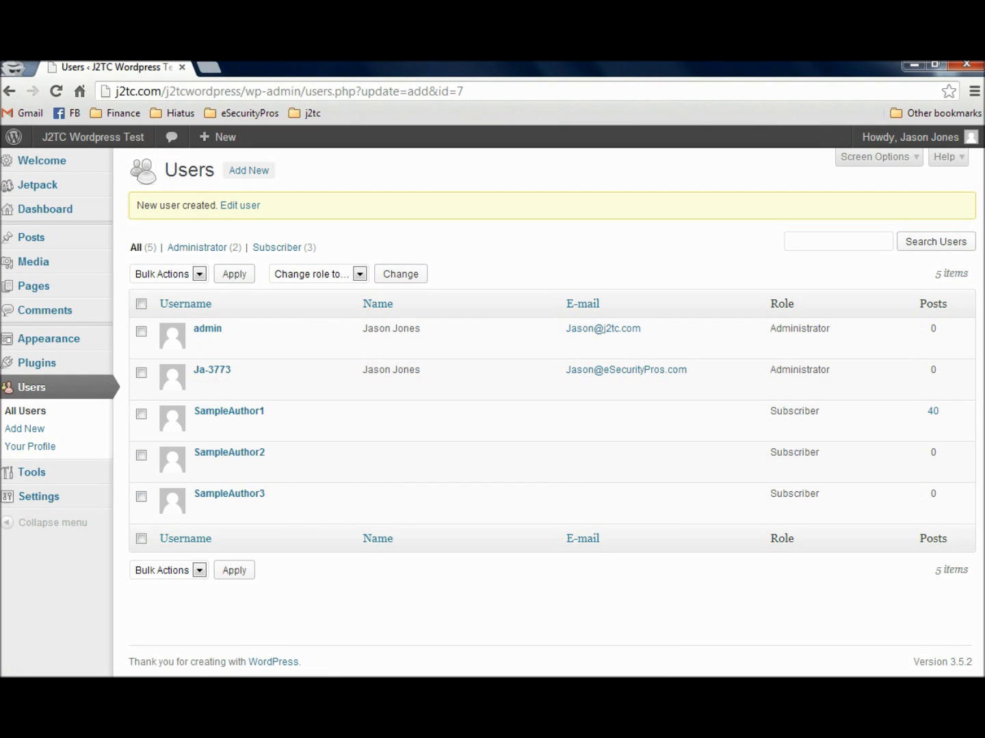
Sign out, log back in as the new administrator account, and open the Users list
mouse_move(909, 136)
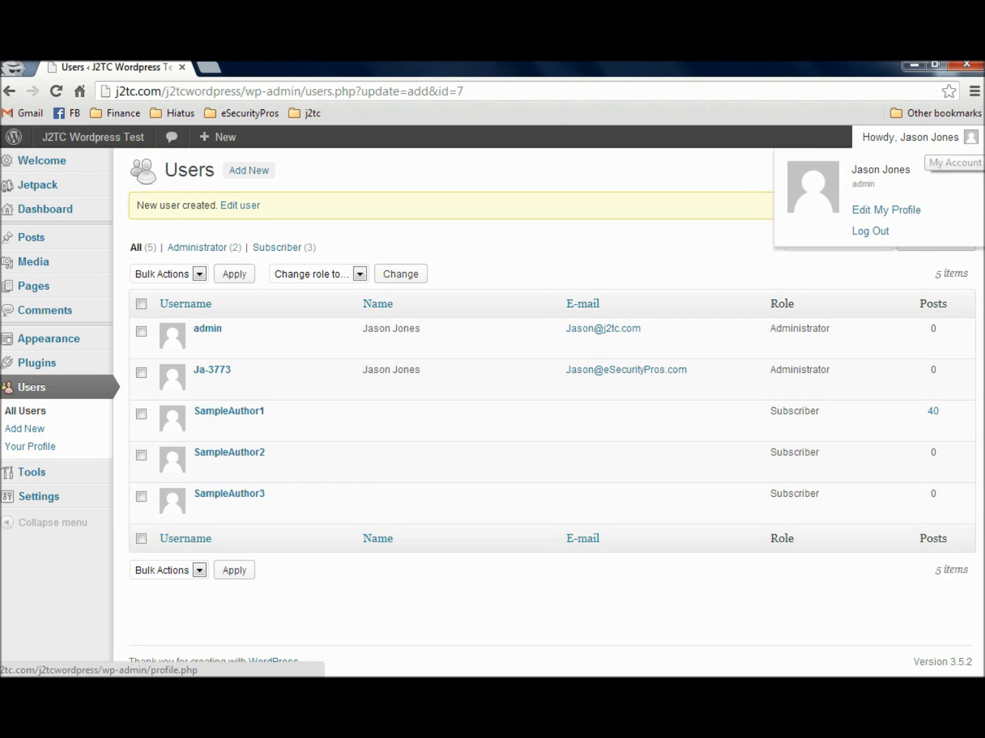
left_click(870, 231)
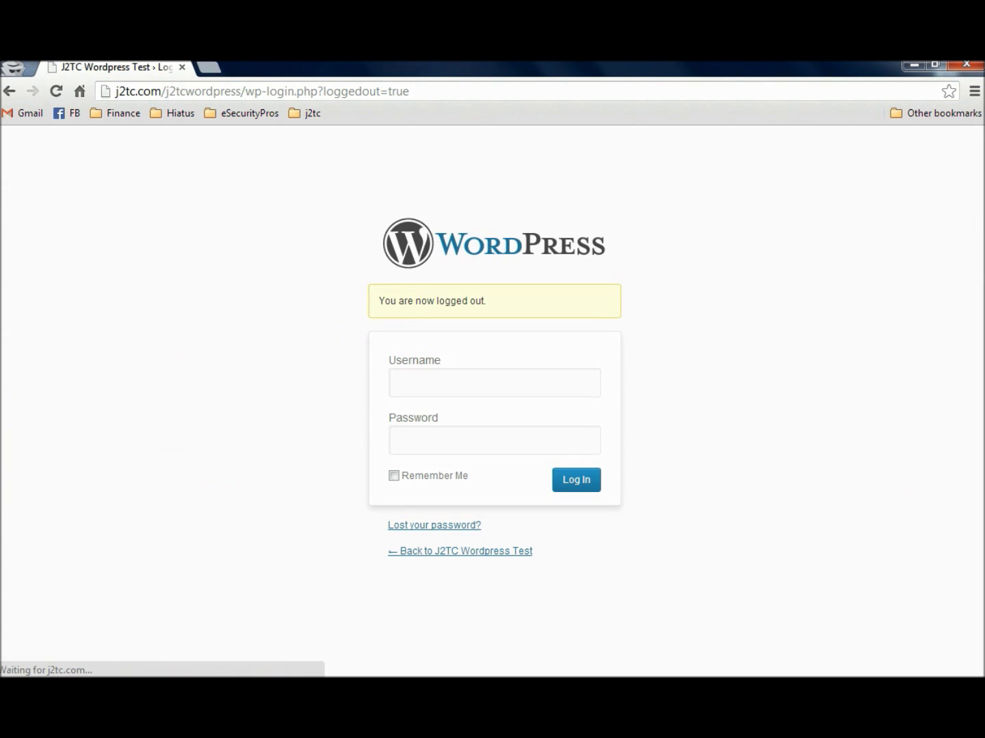
type("Ja-3773")
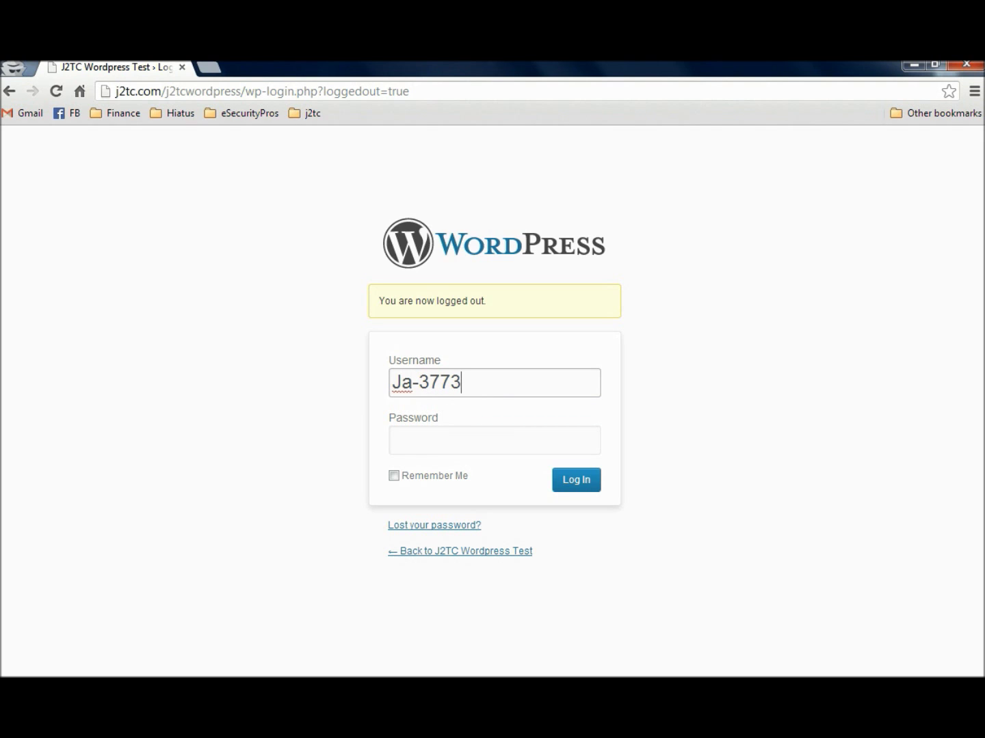
left_click(495, 440)
key("ctrl+v")
left_click(576, 479)
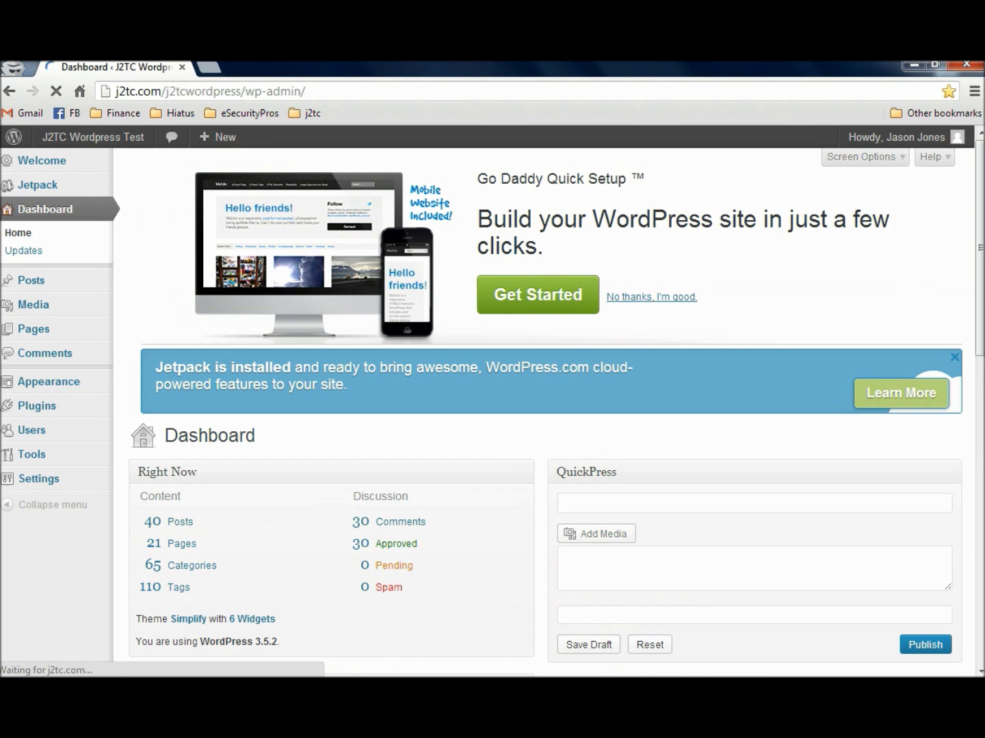
left_click(32, 430)
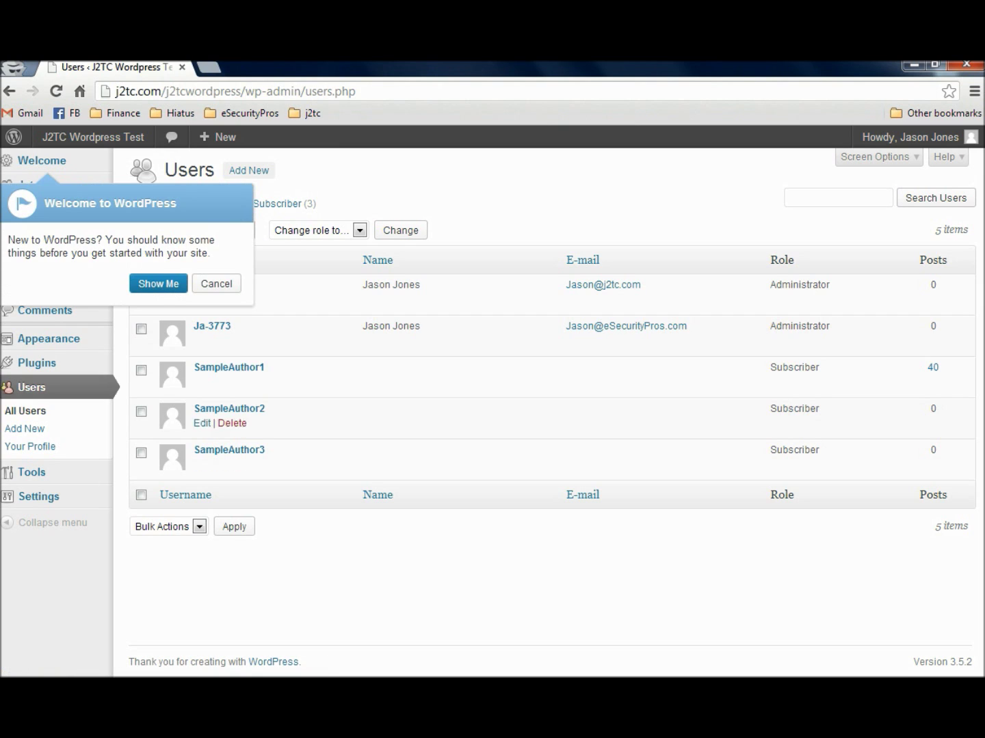
Dismiss the welcome message and apply the Delete bulk action to the admin account
left_click(211, 284)
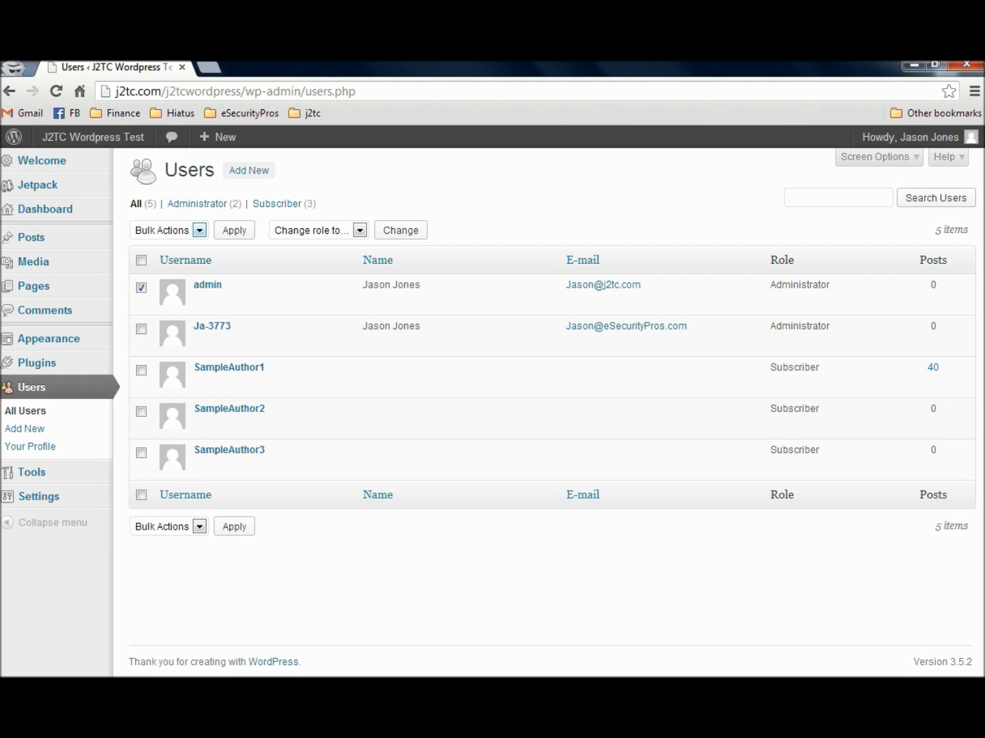
left_click(199, 230)
left_click(150, 259)
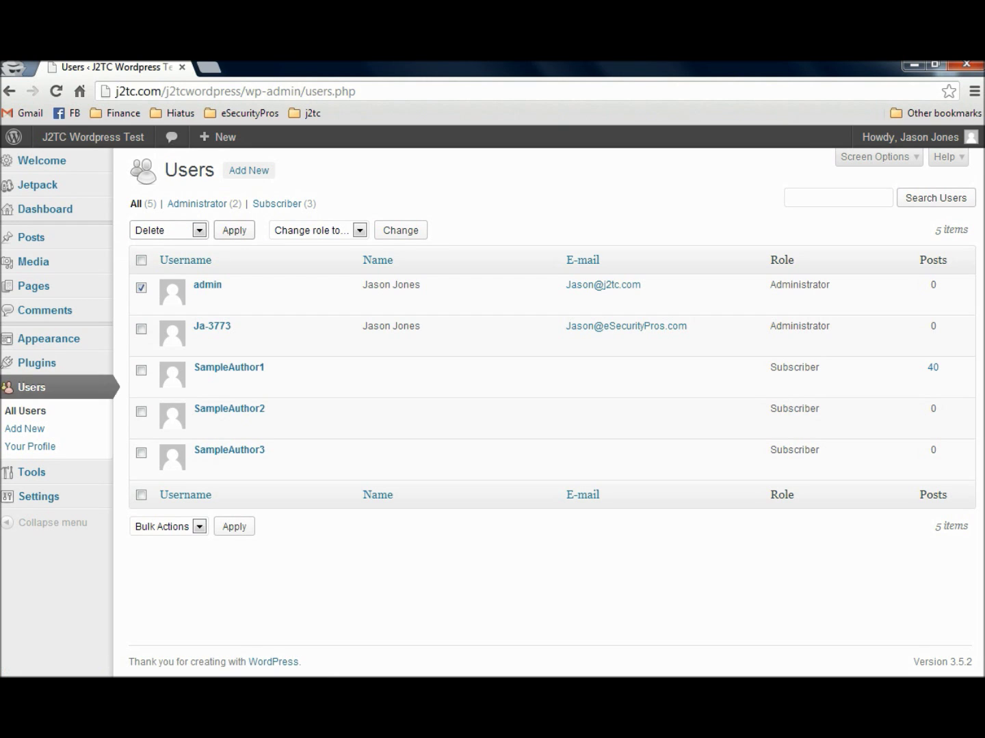
left_click(234, 231)
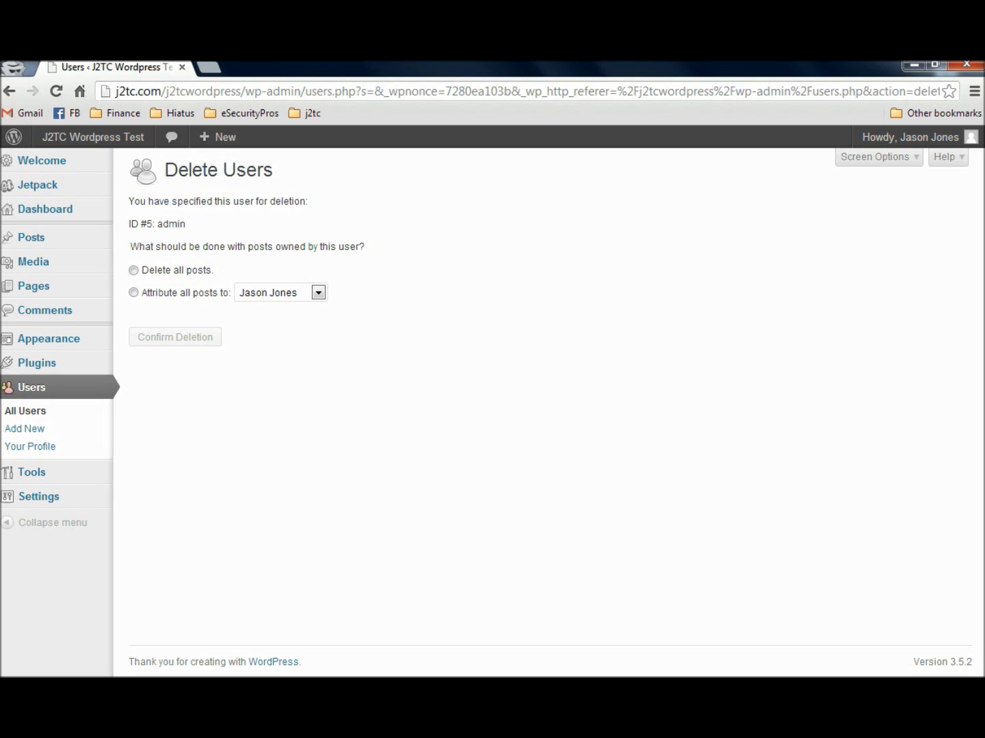
Delete the admin user, attributing all of its posts to SampleAuthor1
left_click(134, 292)
left_click(318, 293)
key("Down")
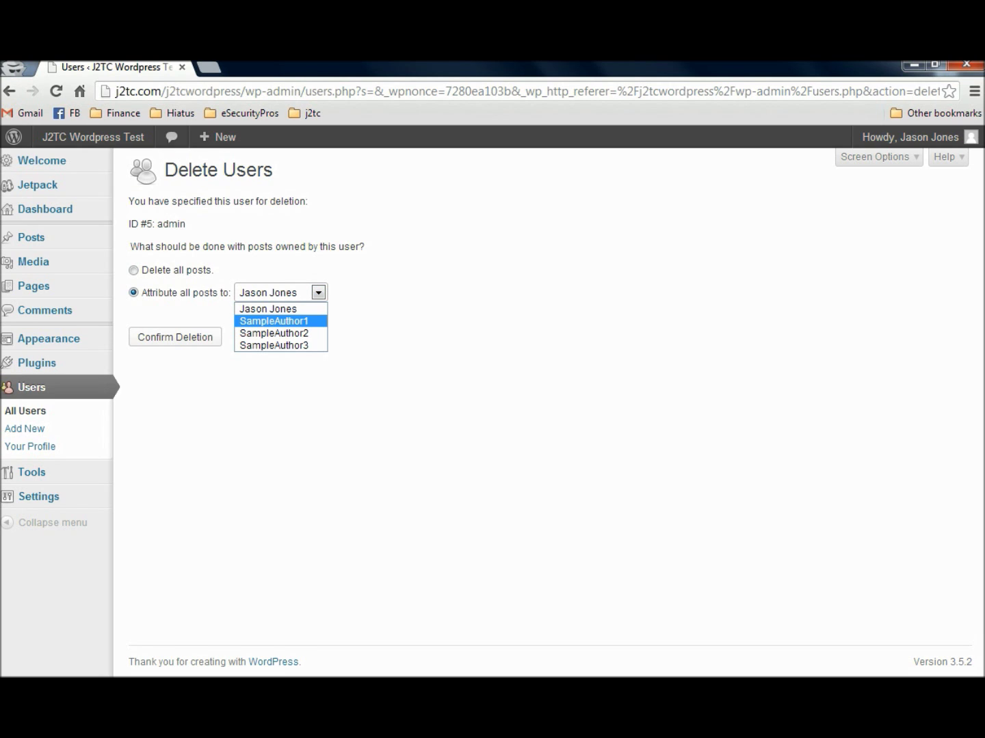
key("Up")
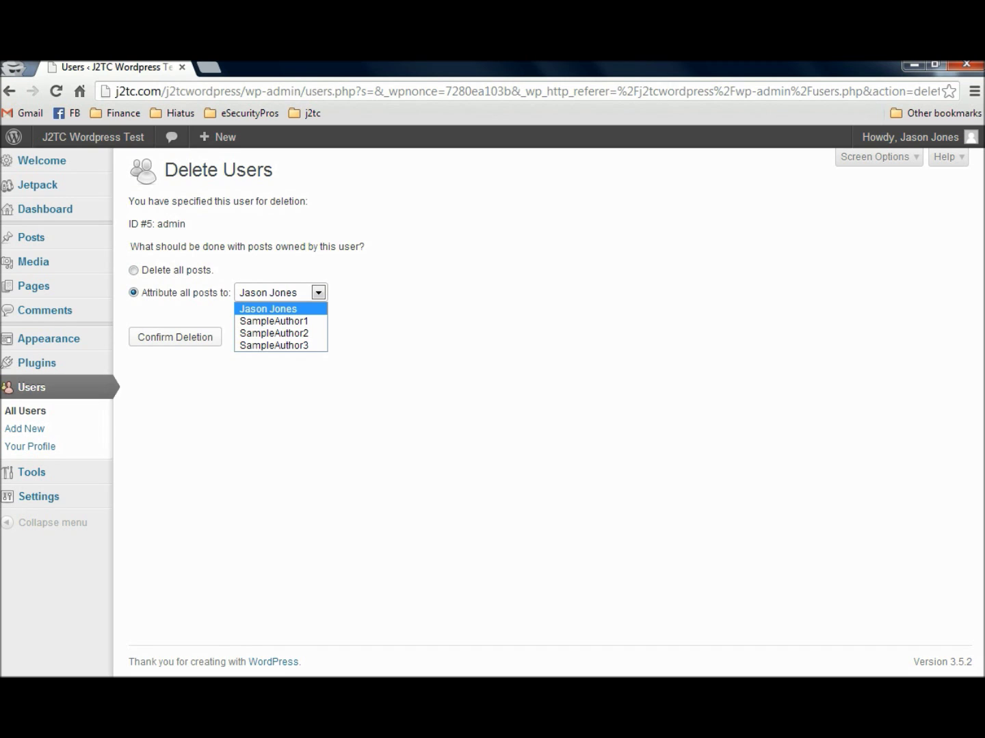
key("Down")
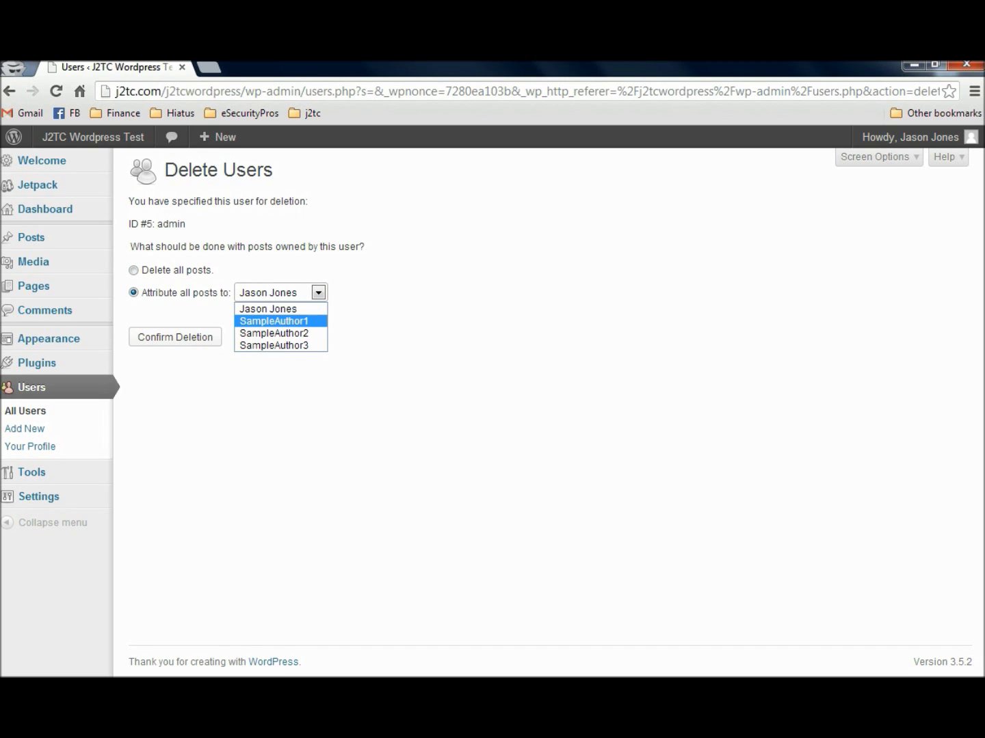
key("Return")
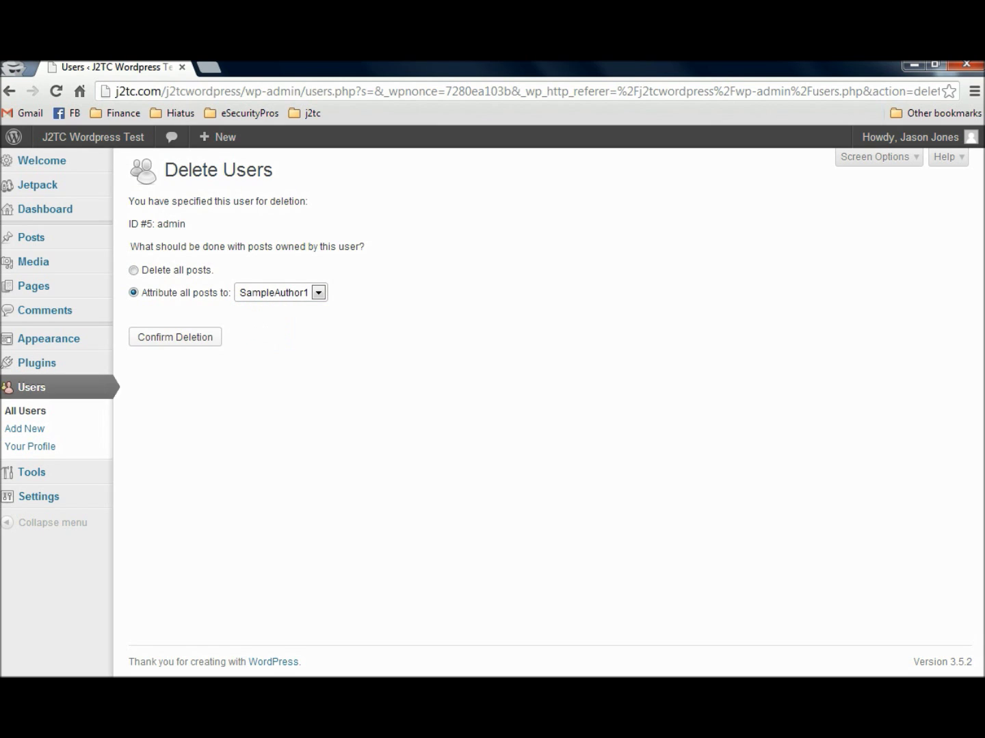
key("Tab")
key("Return")
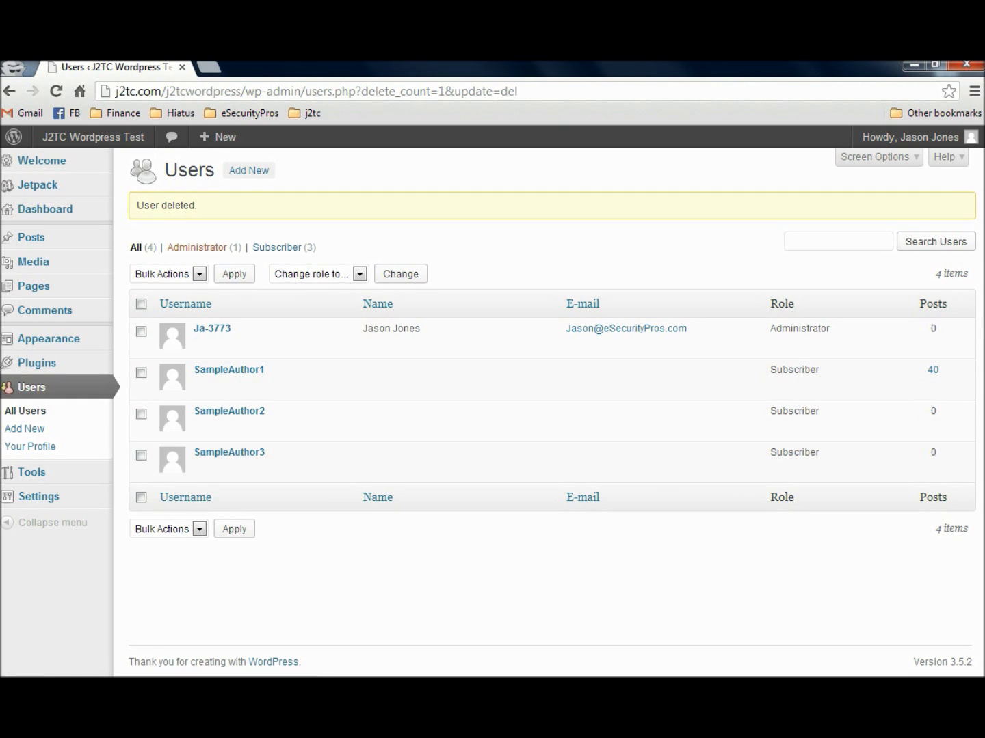
Open the new administrator's own profile and select the existing nickname for replacement
mouse_move(273, 338)
left_click(30, 445)
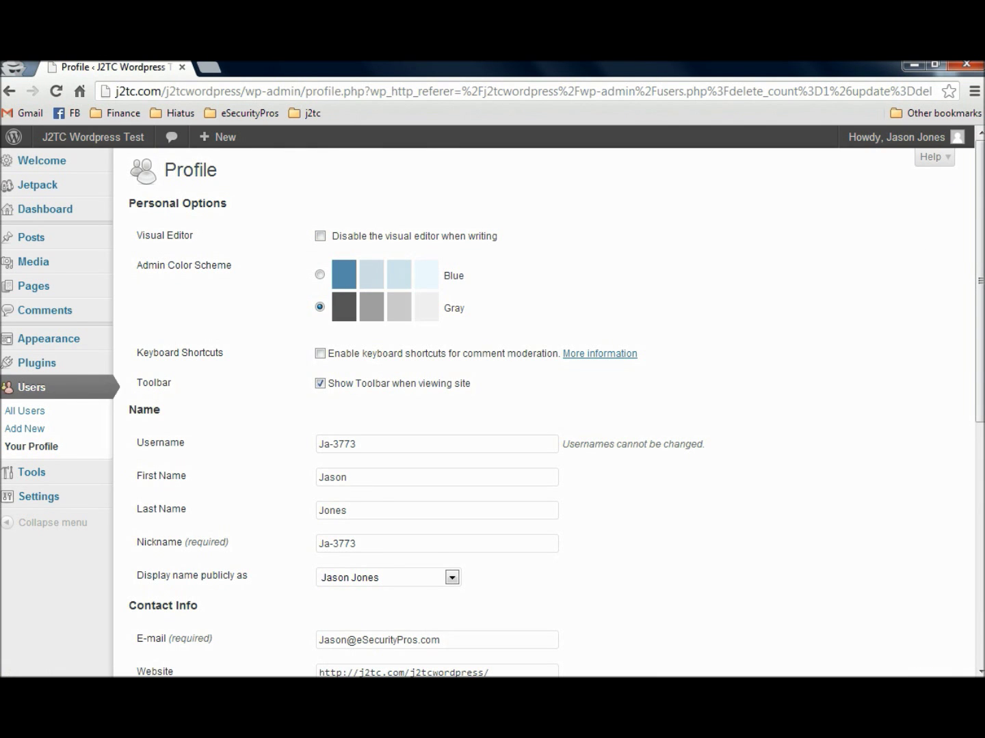
scroll(544, 410, "down", 2)
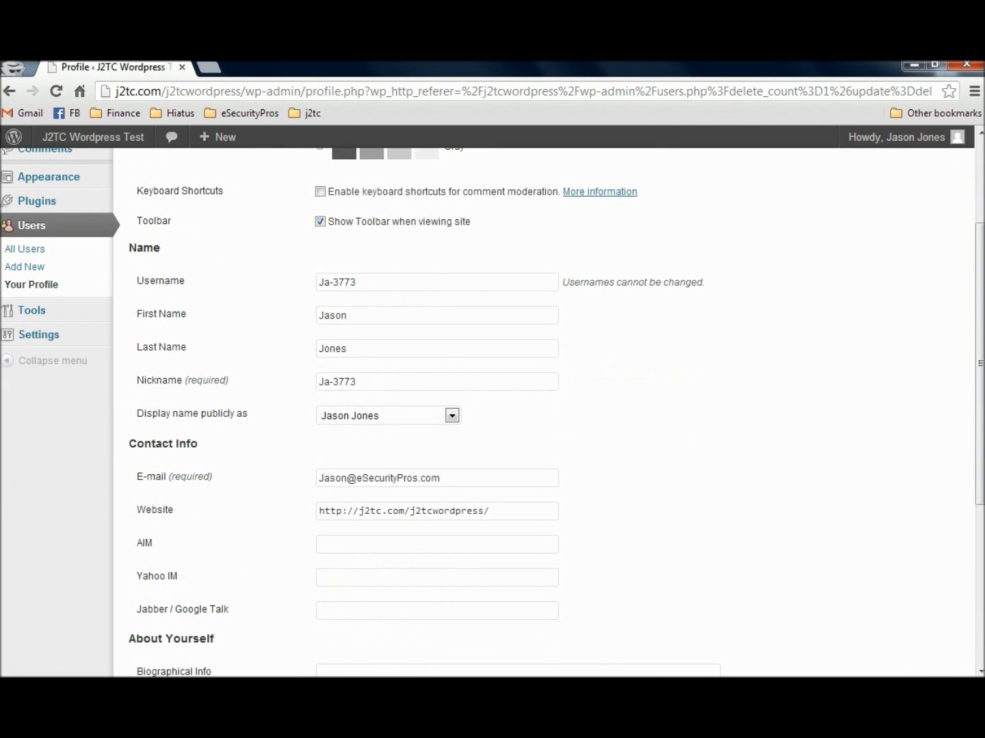
left_click_drag(357, 381, 318, 382)
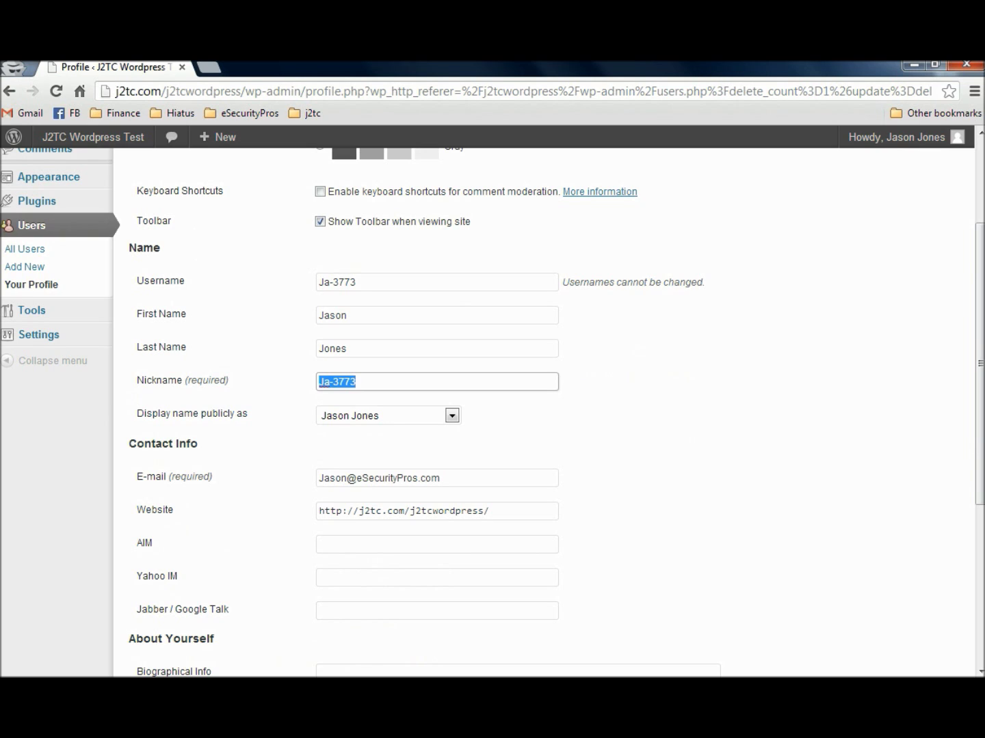
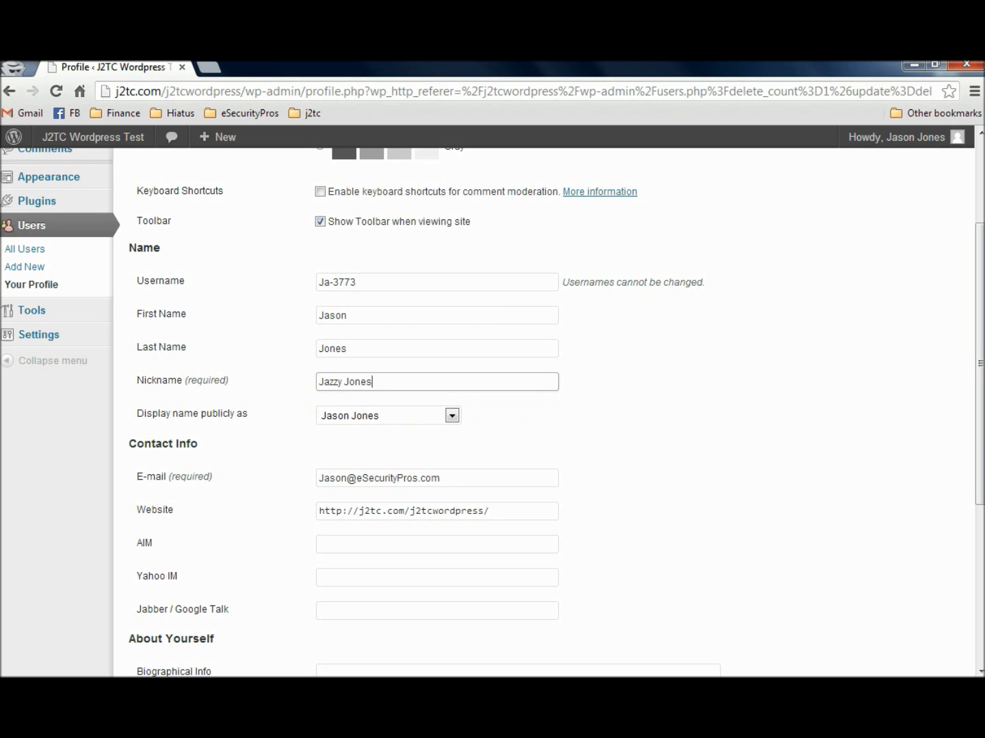
Set the nickname and public display name to the new full name and update the profile
key("Tab")
key("alt+Down")
key("Up")
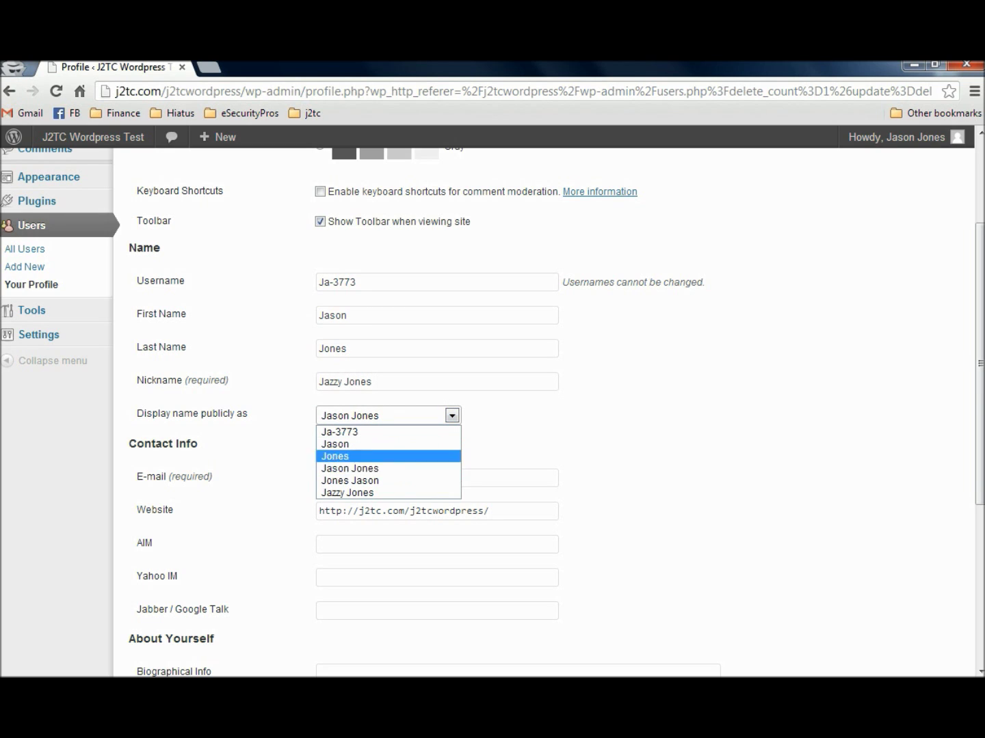
key("Down")
key("Down")
key("Down")
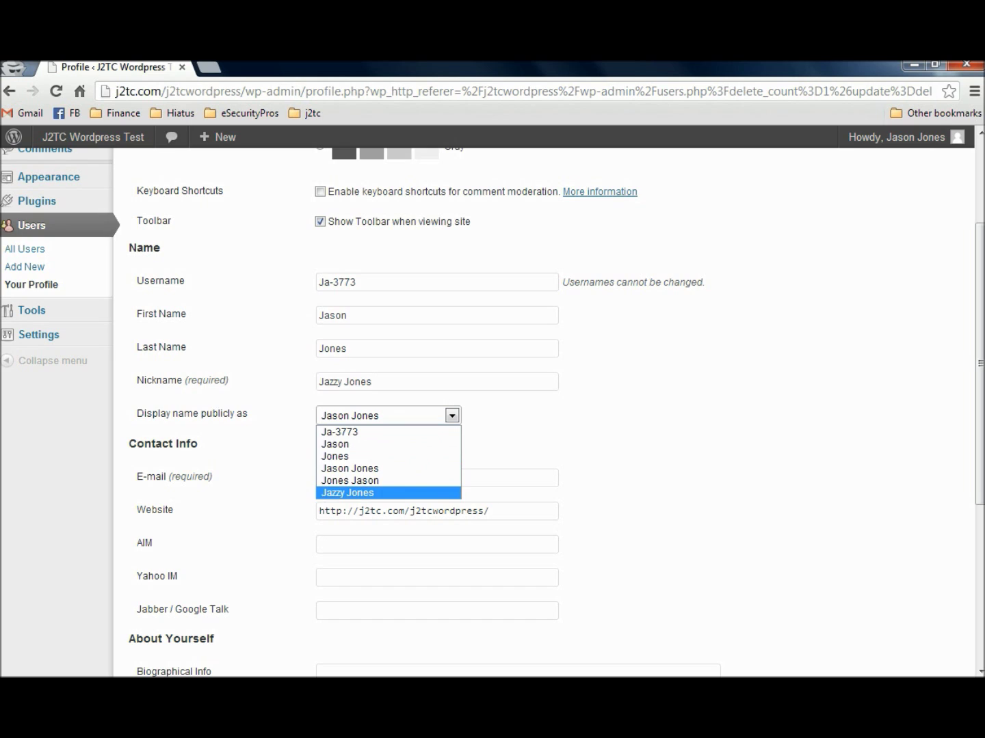
key("Return")
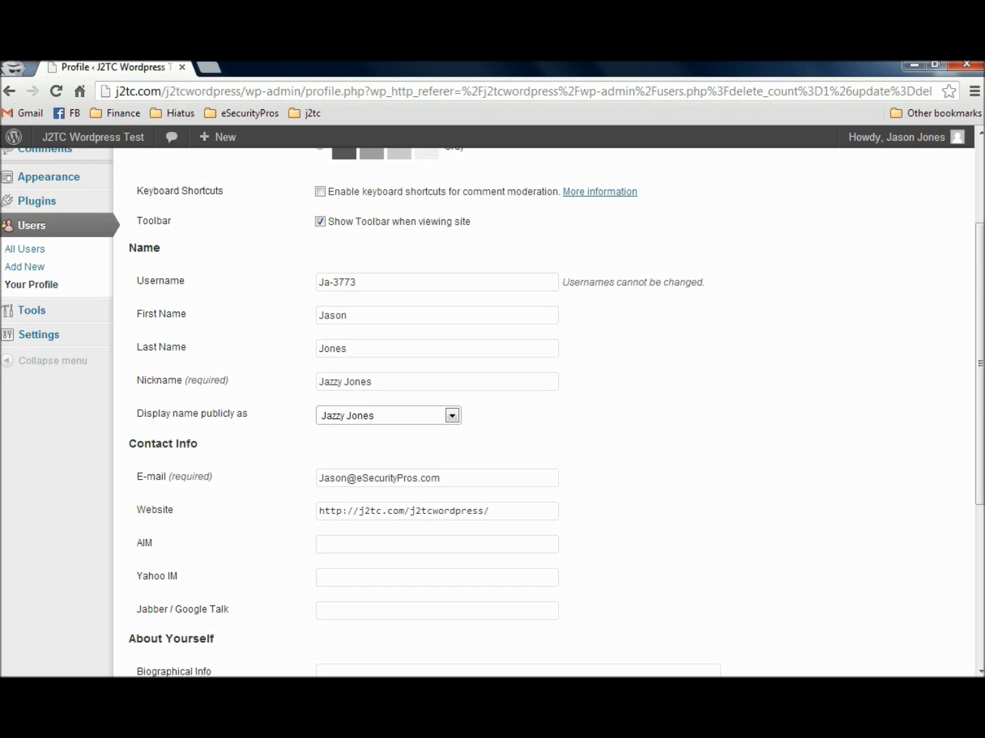
scroll(544, 410, "down", 3)
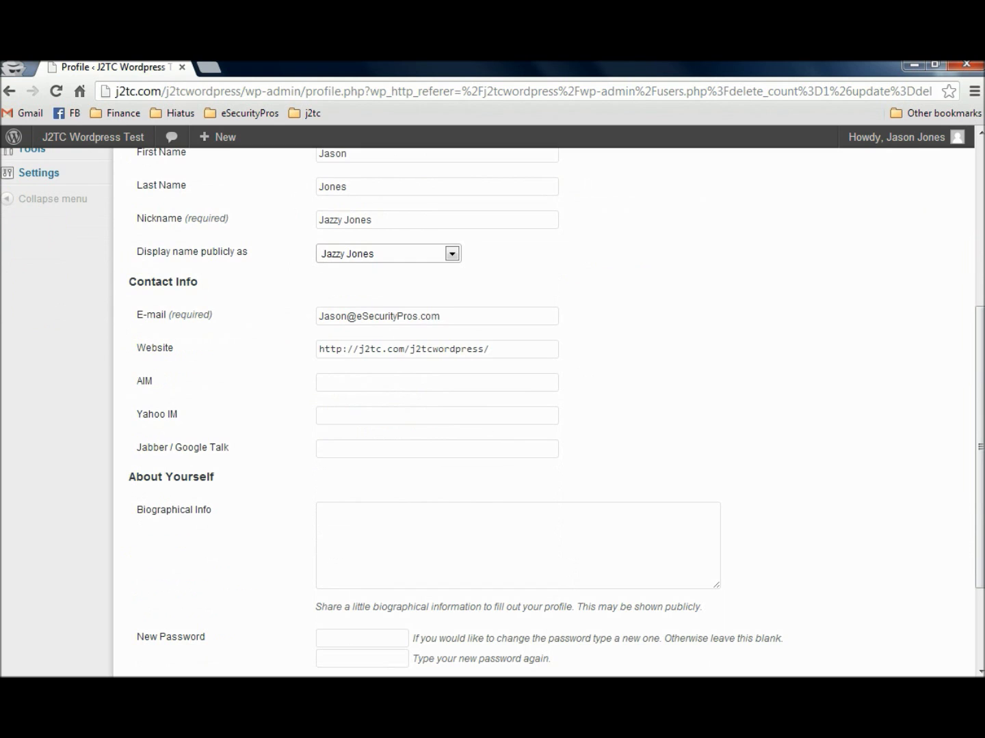
scroll(543, 410, "down", 3)
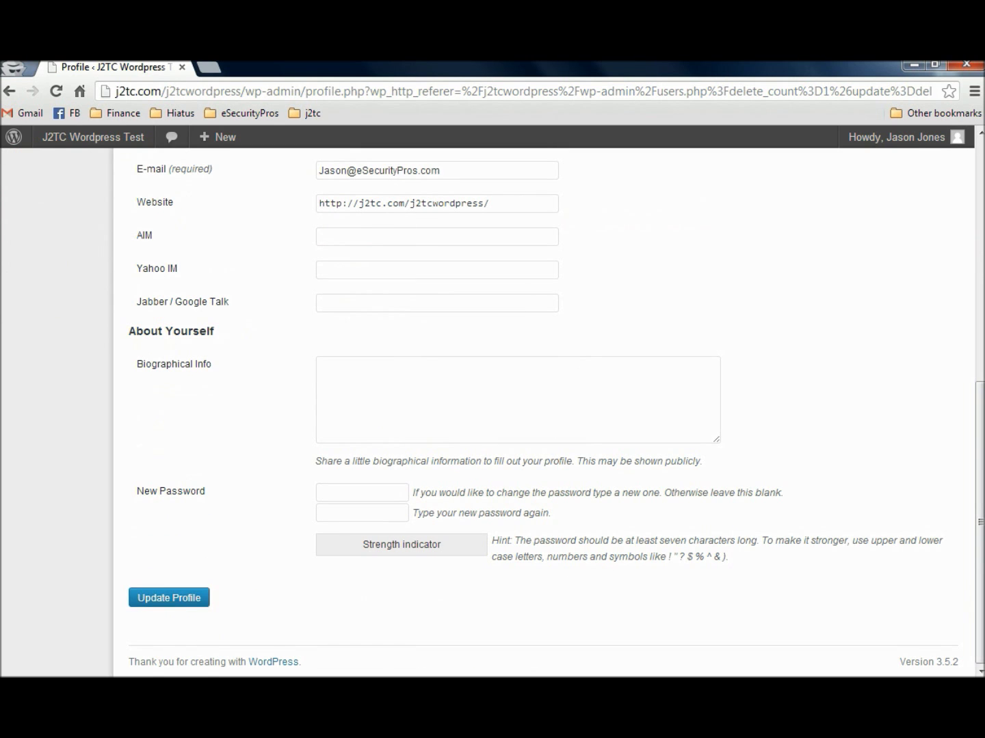
key("Return")
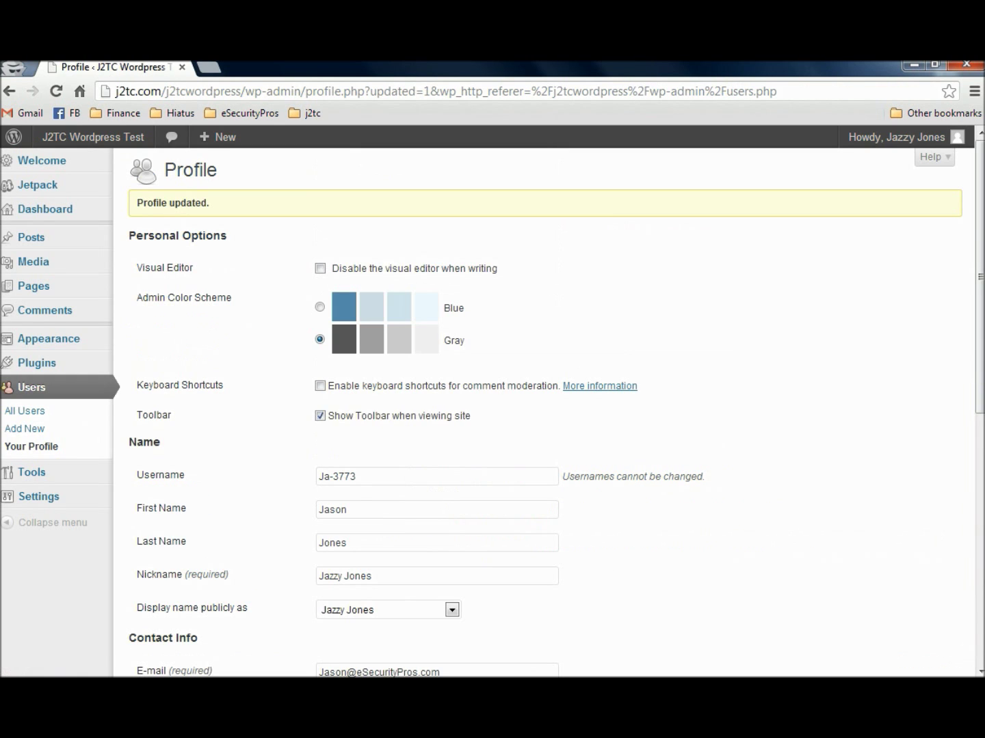